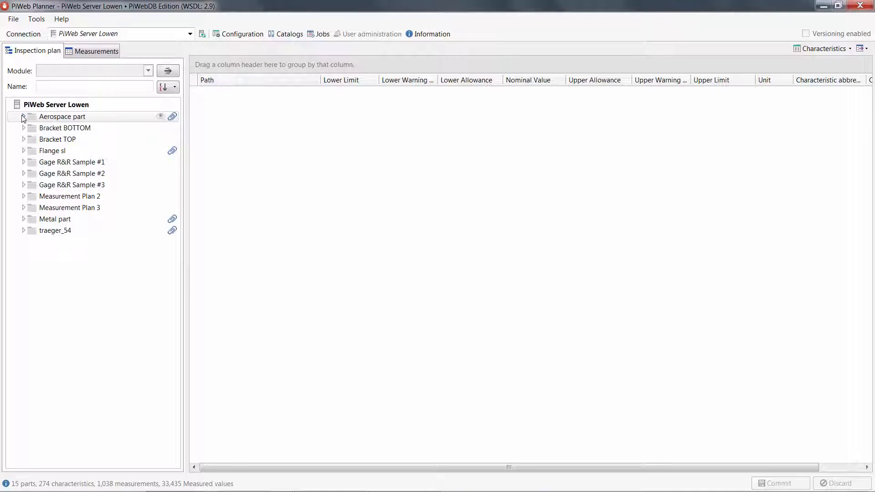
# Expand Aerospace part in the inspection plan, view the characteristics of Flange sl, and return to those of Aerospace part
pyautogui.click(23, 117)
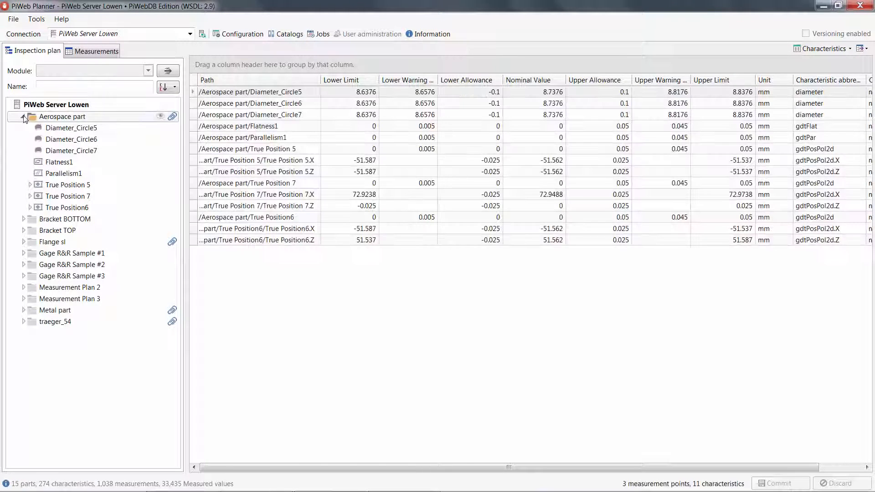
pyautogui.click(23, 242)
pyautogui.click(23, 242)
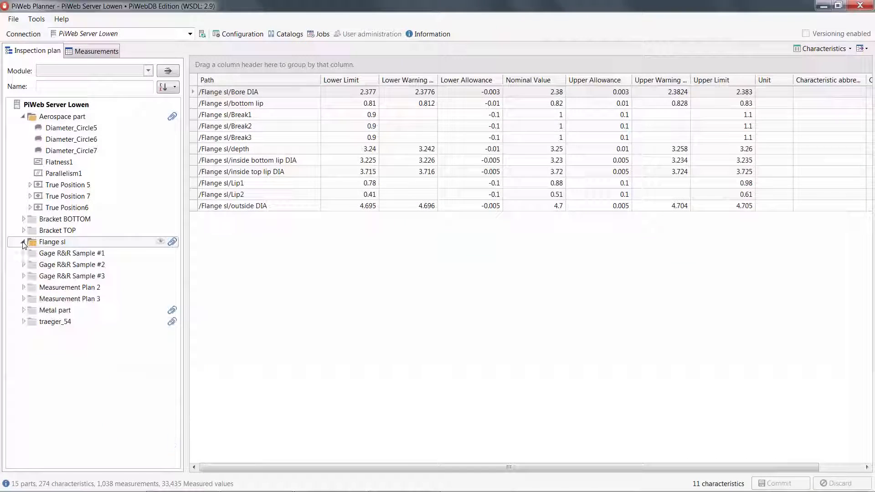
pyautogui.click(57, 118)
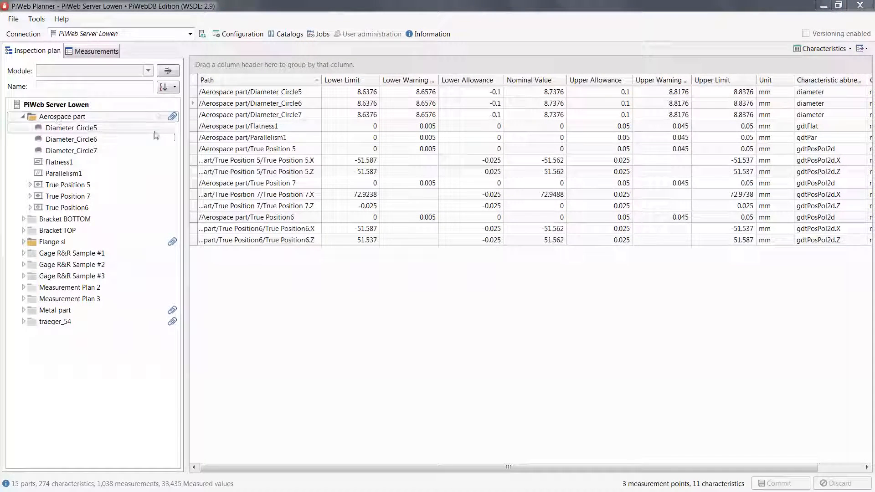
# Sort the characteristics by nominal value, by characteristic abbreviation, and finally by path
pyautogui.click(529, 80)
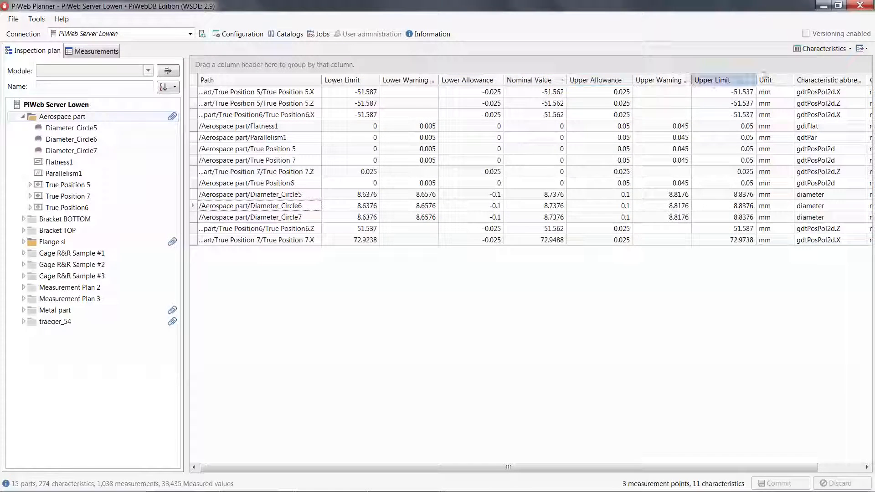
pyautogui.click(829, 80)
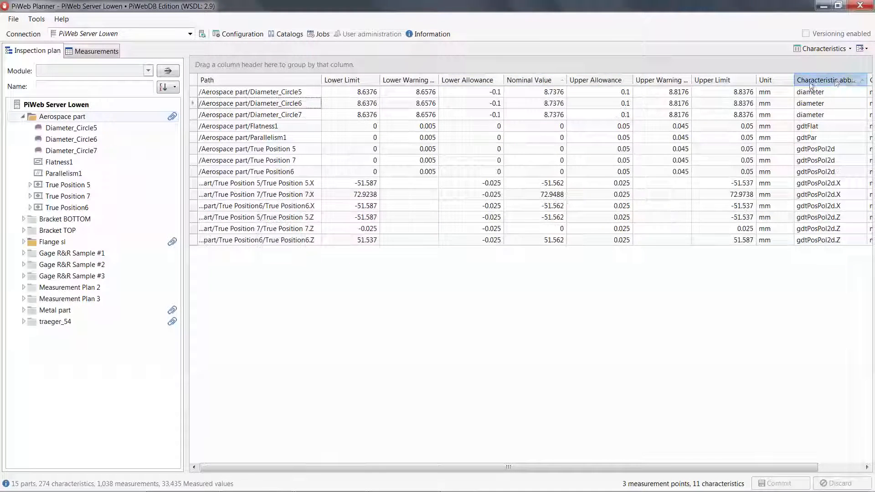
pyautogui.click(289, 80)
# Widen the Path column of the characteristics table and auto size all columns
pyautogui.click(322, 79)
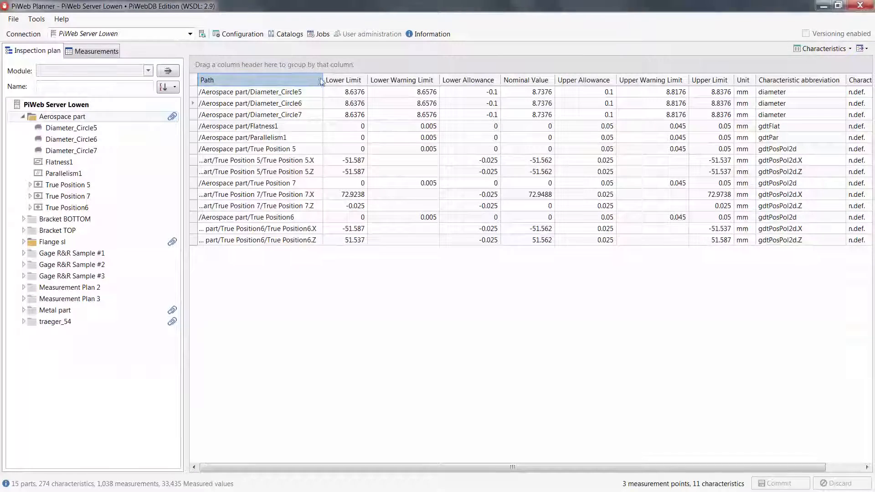
pyautogui.moveTo(322, 81); pyautogui.dragTo(471, 82)
pyautogui.rightClick(343, 85)
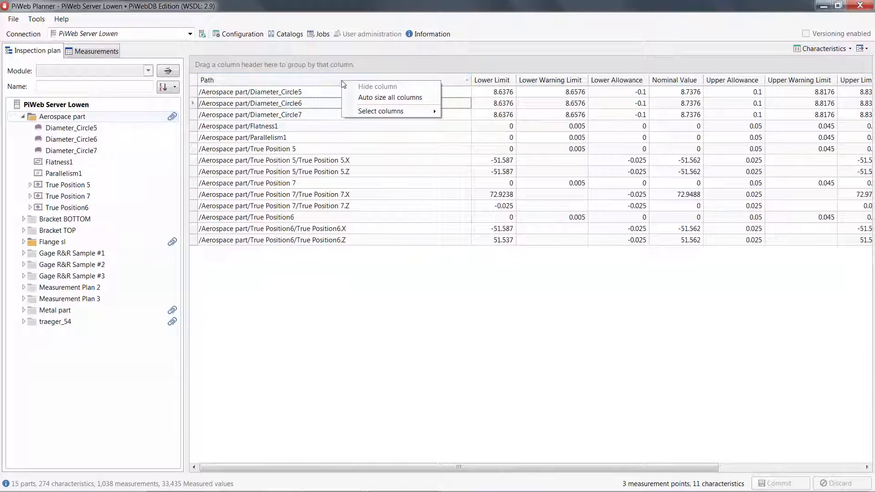
pyautogui.click(380, 99)
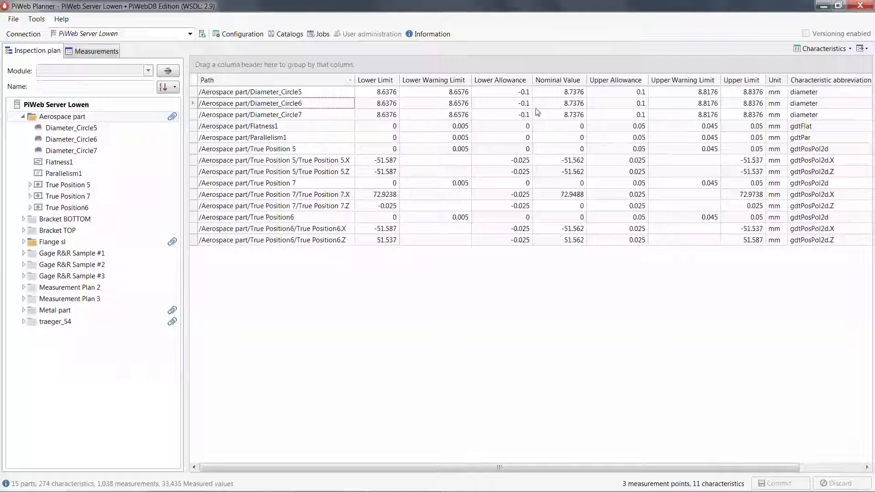
# Hide the Characteristic abbreviation column and the column that follows it
pyautogui.rightClick(805, 83)
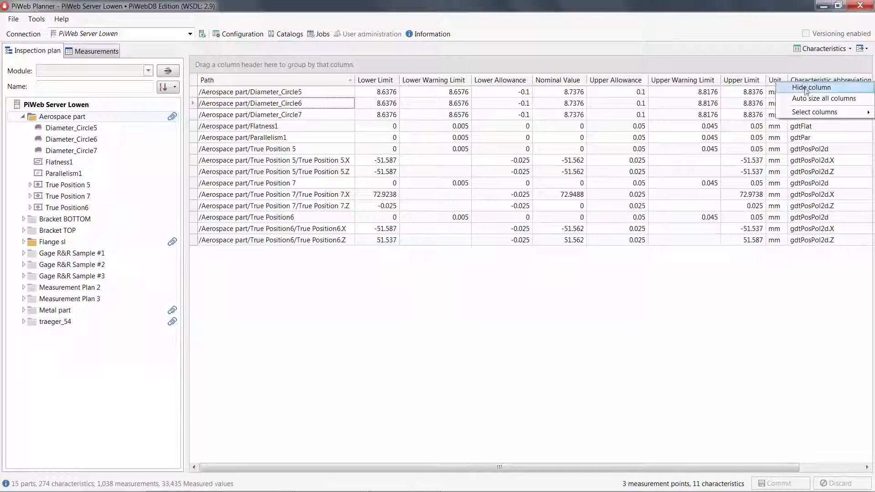
pyautogui.click(805, 86)
pyautogui.rightClick(804, 82)
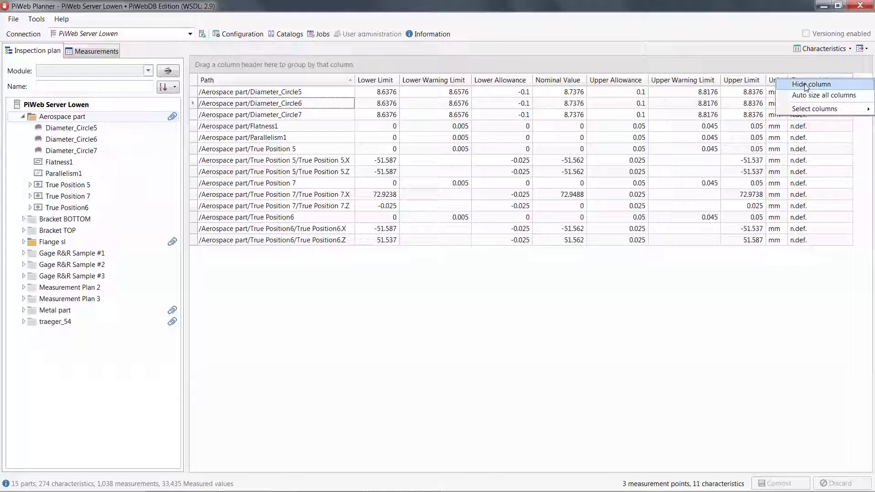
pyautogui.click(806, 86)
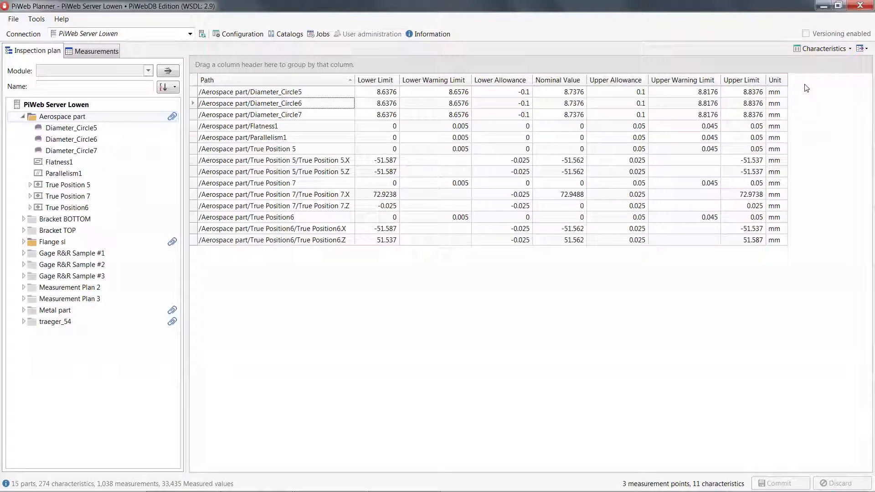
# Show the Characteristic abbreviation and Characteristic number columns, and place Characteristic number directly after Path
pyautogui.rightClick(749, 83)
pyautogui.moveTo(774, 114)
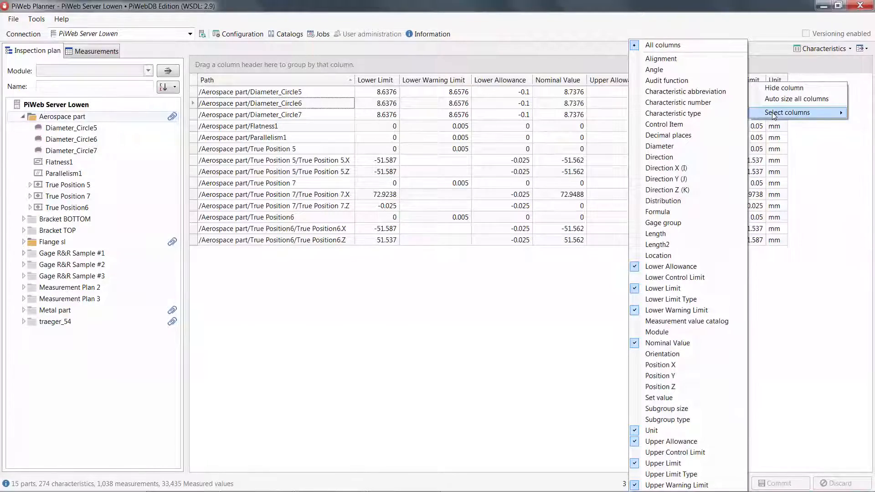
pyautogui.click(635, 92)
pyautogui.click(635, 103)
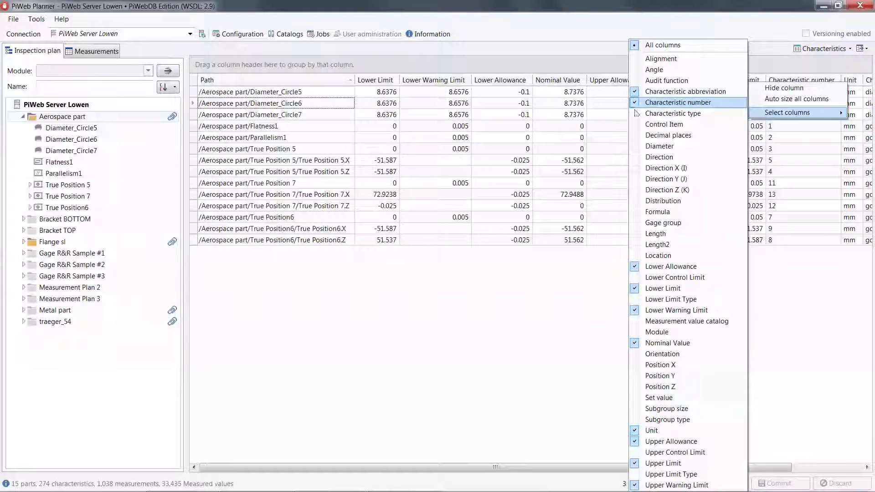
pyautogui.click(597, 316)
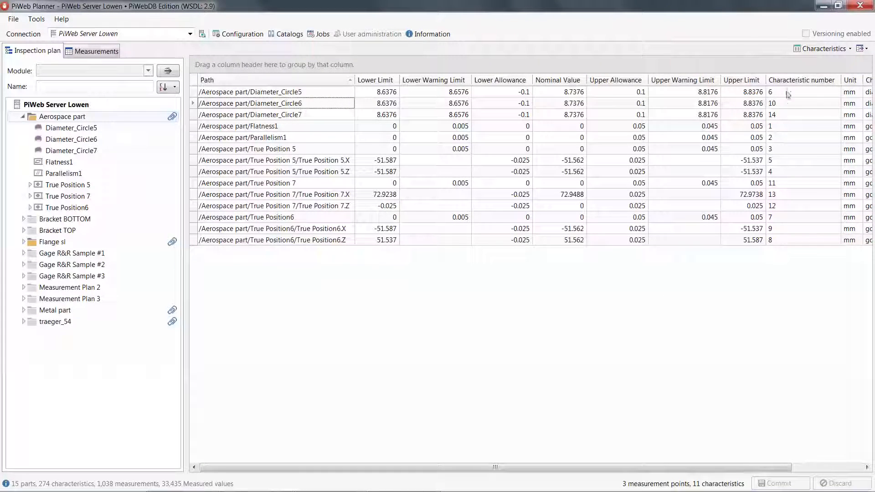
pyautogui.click(802, 80)
pyautogui.moveTo(364, 84); pyautogui.dragTo(359, 83)
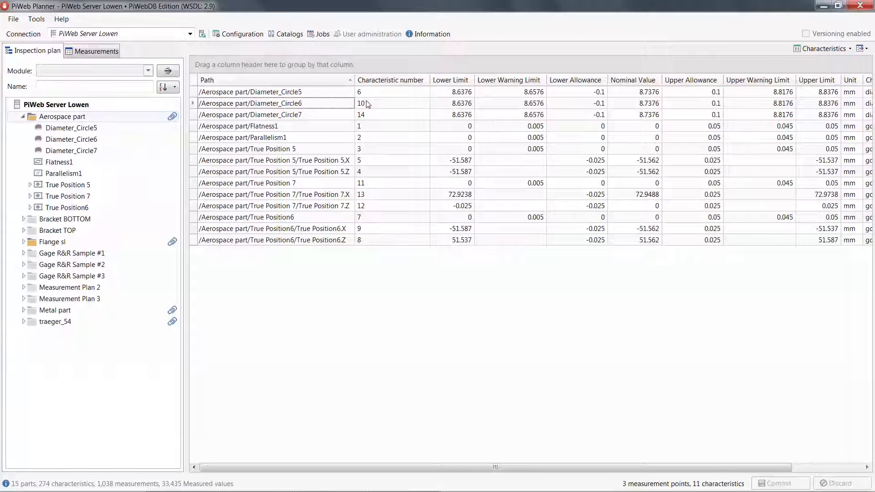
# Show the measurements of Aerospace part, expand the Older group, and auto size all columns
pyautogui.click(96, 52)
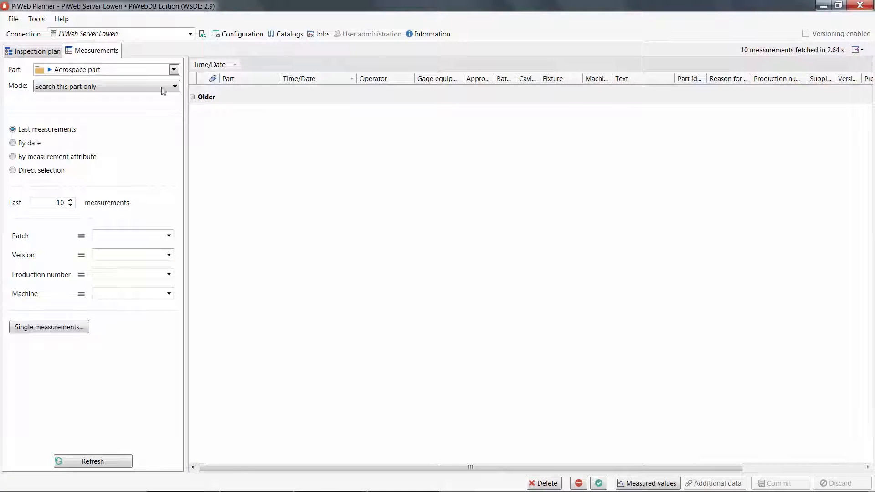
pyautogui.click(192, 97)
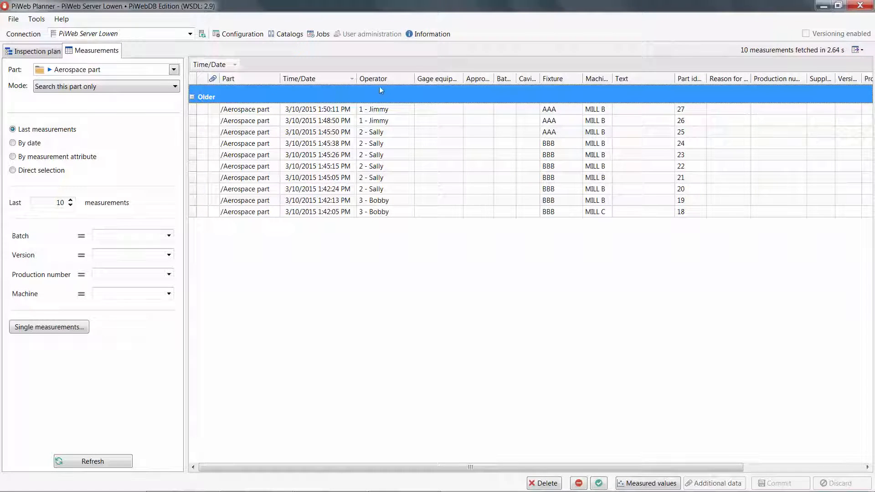
pyautogui.rightClick(393, 79)
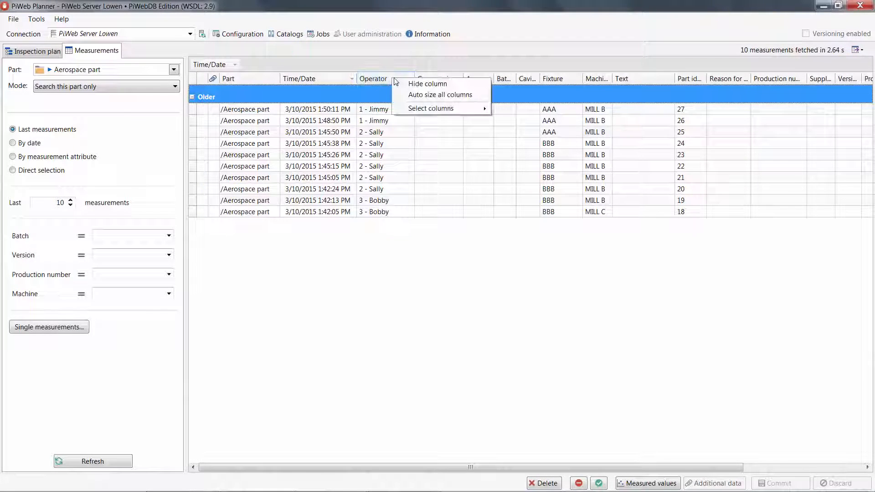
pyautogui.click(418, 94)
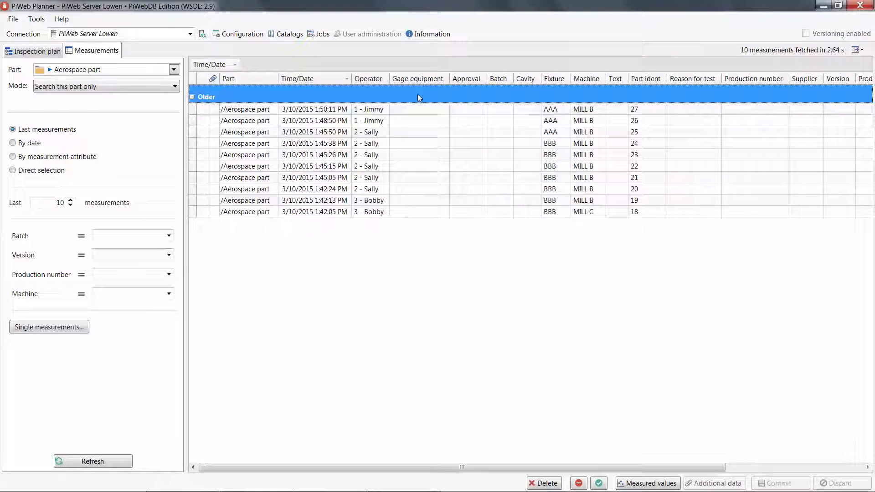
pyautogui.click(418, 94)
# Enter sl as the batch for all ten listed measurements and commit the changes to the database
pyautogui.click(504, 109)
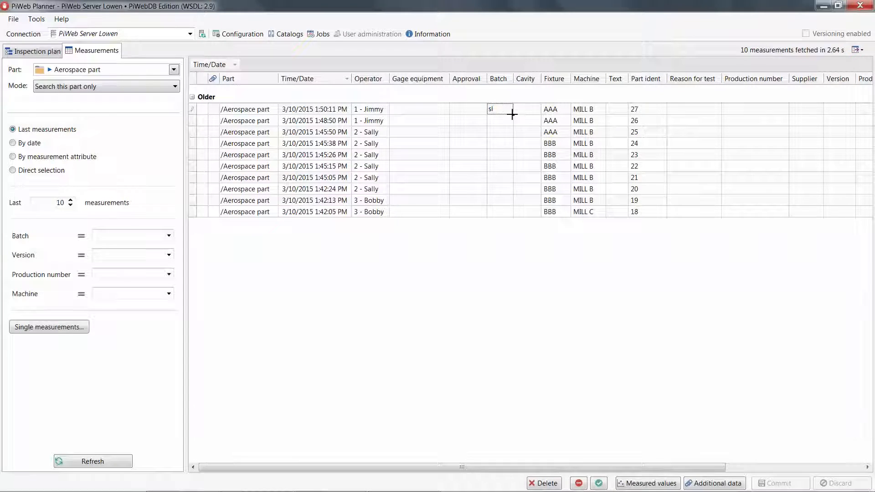
pyautogui.moveTo(512, 115); pyautogui.dragTo(512, 217)
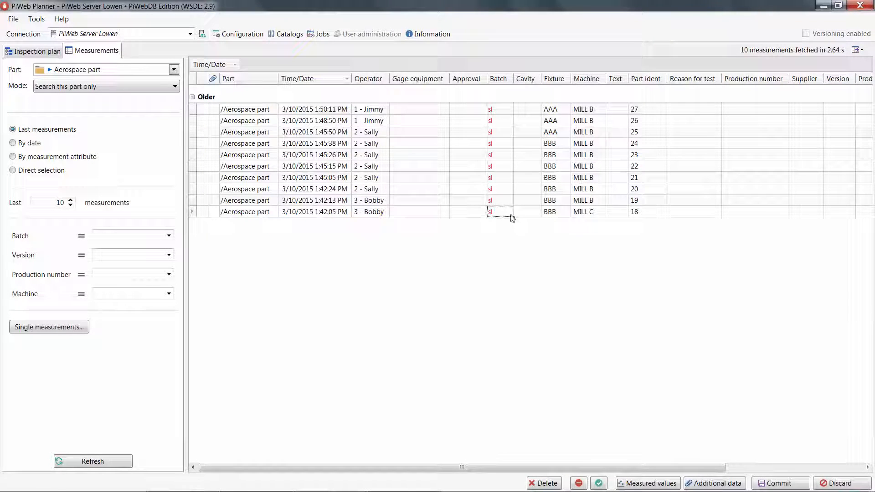
pyautogui.click(778, 484)
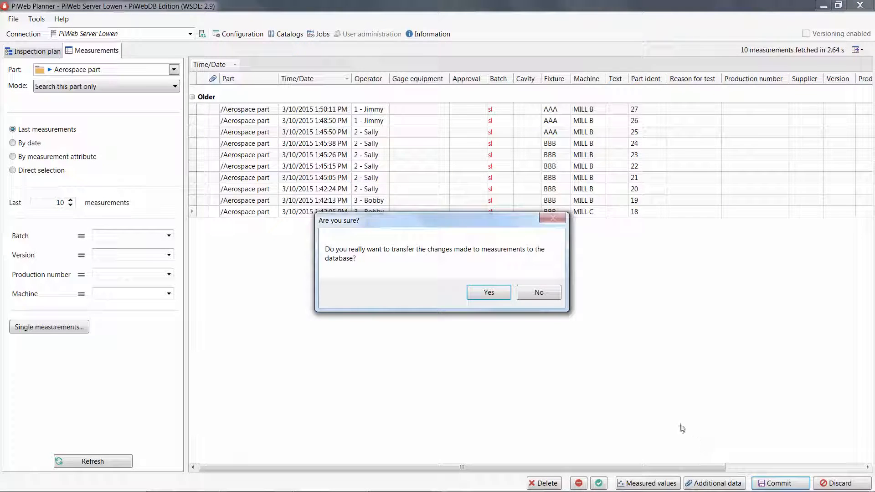
pyautogui.click(497, 294)
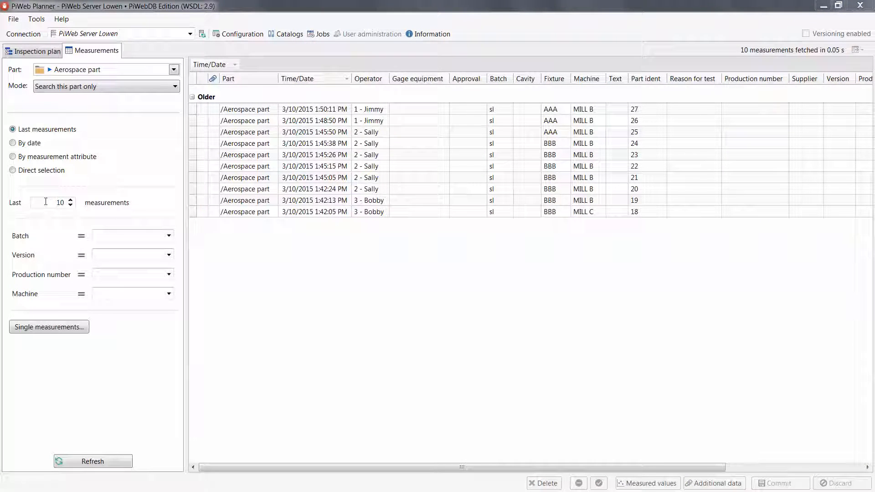
# Set the measurement search to fetch the last 50 measurements
pyautogui.doubleClick(45, 202)
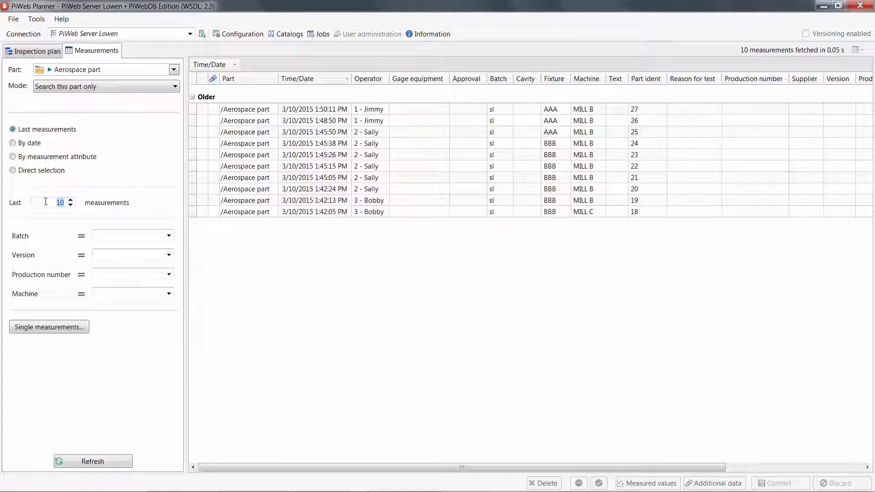
pyautogui.write('50')
pyautogui.press('Return')
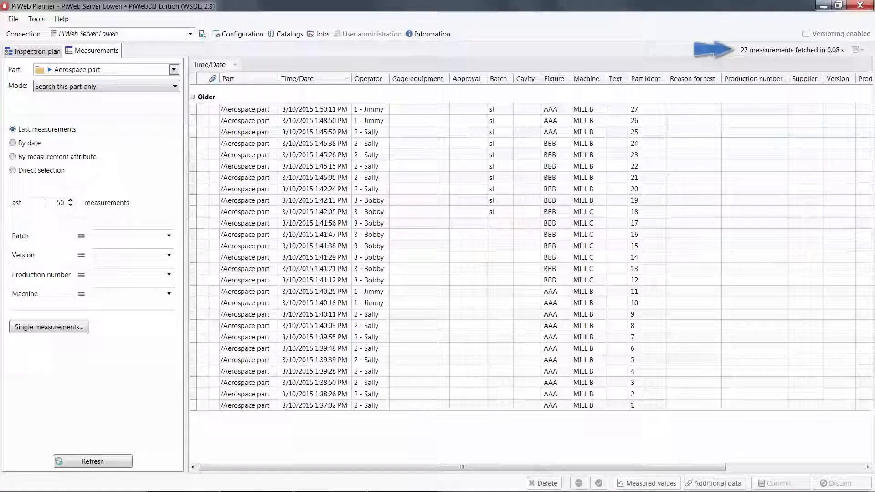
# Filter the measurements by machine MILL C and clear the filter again
pyautogui.click(168, 294)
pyautogui.click(138, 345)
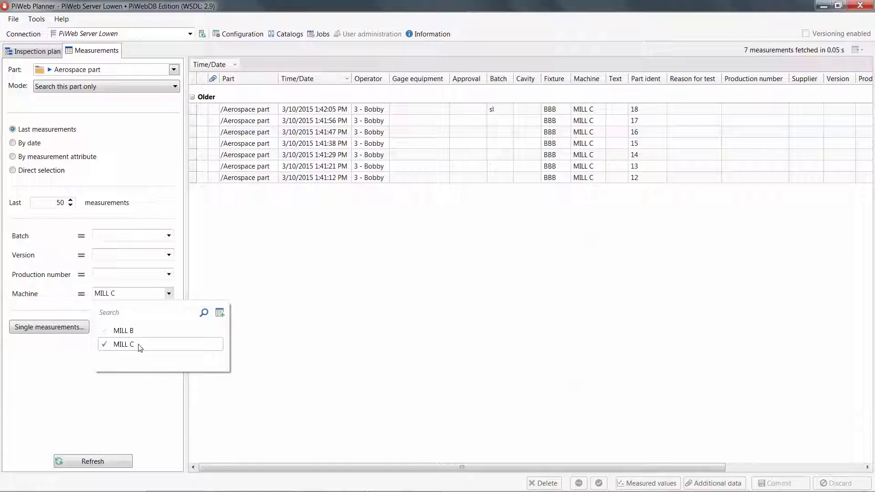
pyautogui.click(140, 346)
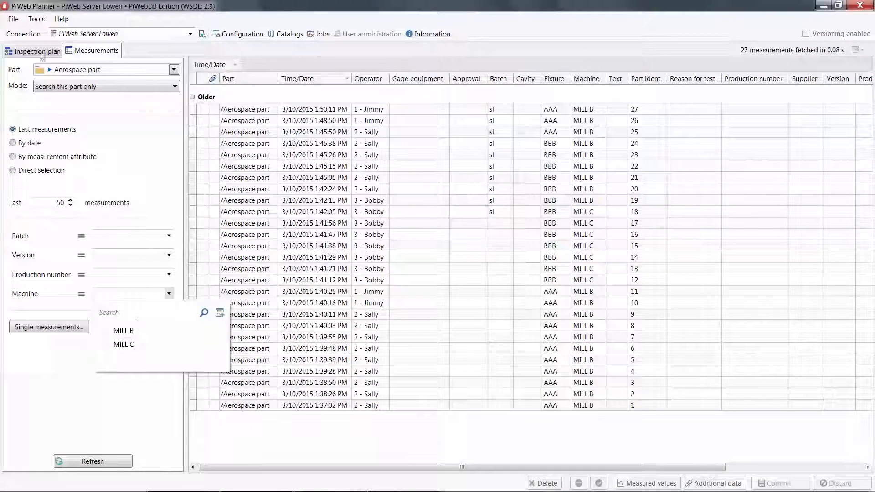
pyautogui.click(37, 22)
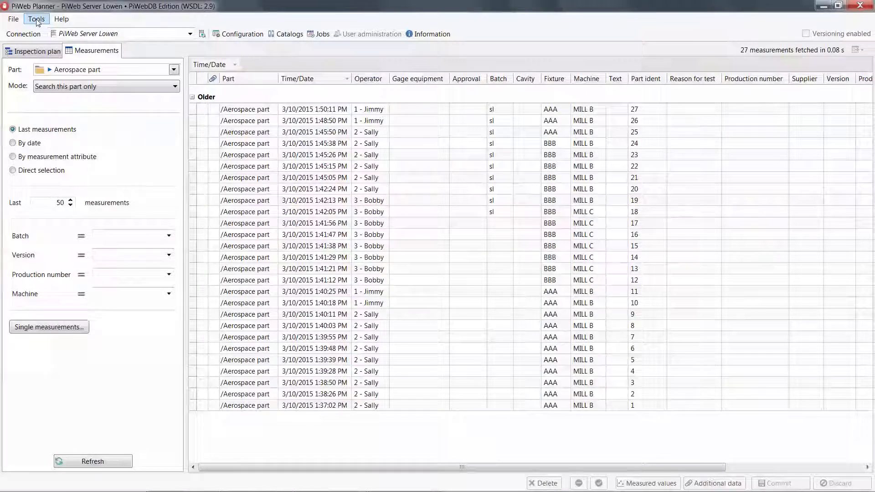
# Add Fixture to the immediately available filters in the measurement search settings
pyautogui.click(37, 20)
pyautogui.click(58, 102)
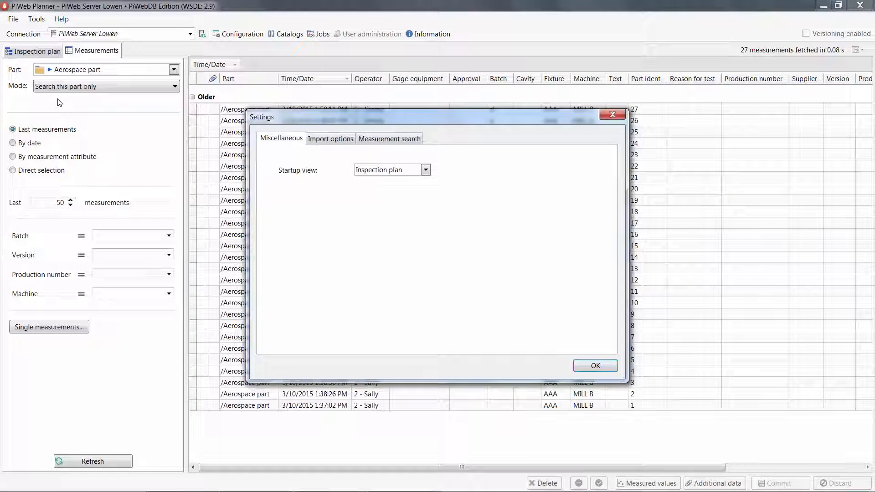
pyautogui.click(379, 140)
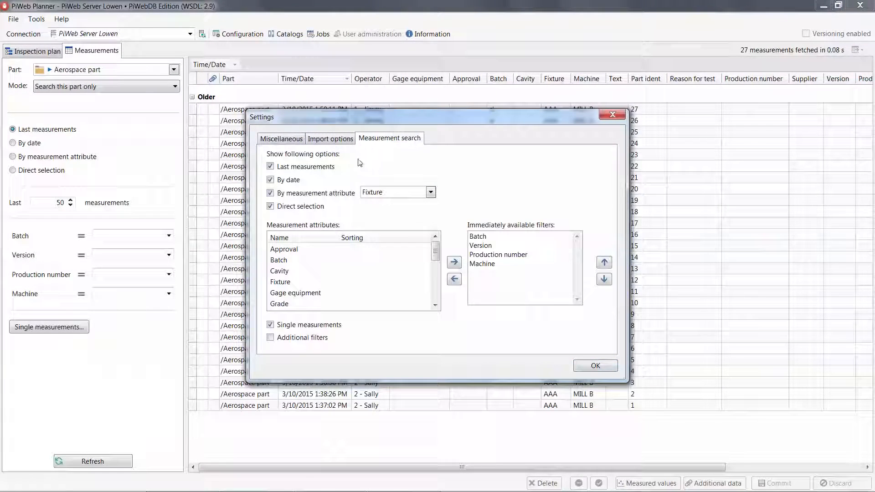
pyautogui.click(282, 282)
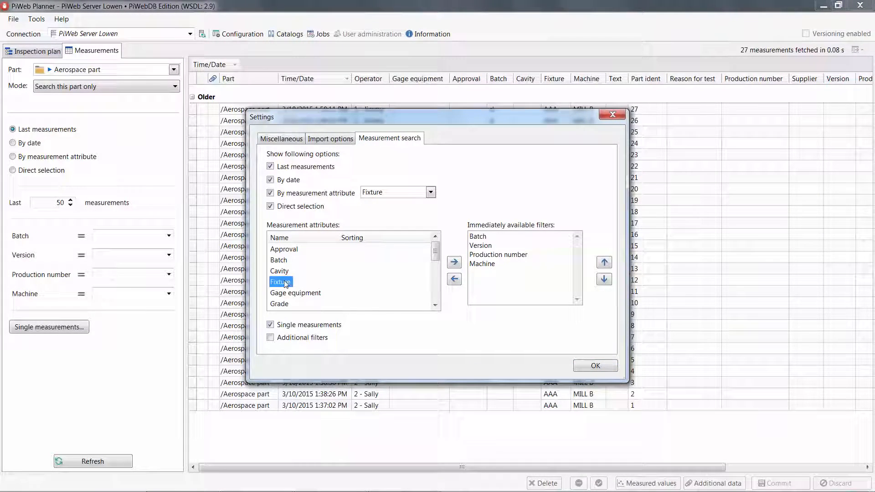
pyautogui.click(454, 262)
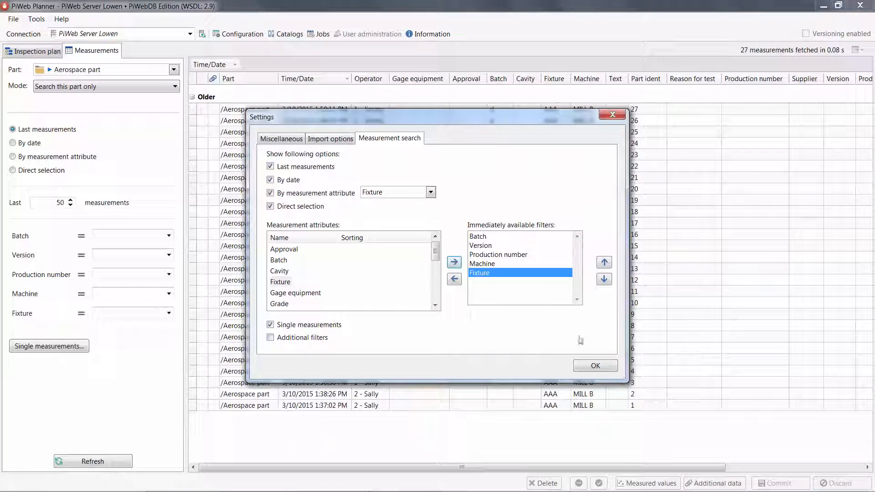
pyautogui.click(595, 365)
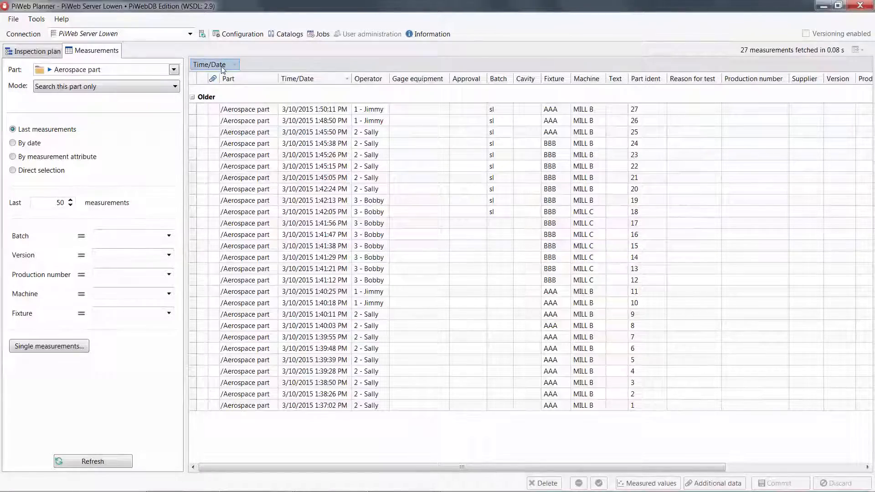
# Group the measurements by Machine and within it by Fixture, replacing the Time/Date grouping
pyautogui.moveTo(305, 82); pyautogui.dragTo(312, 81)
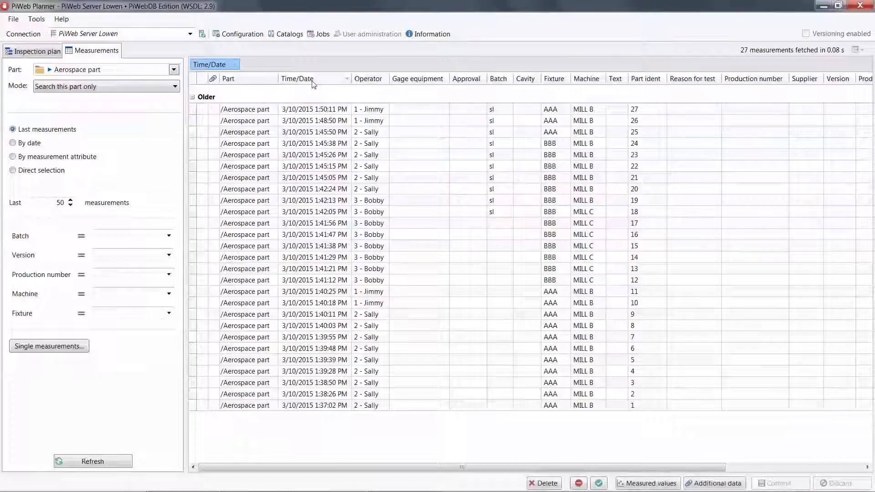
pyautogui.moveTo(587, 81); pyautogui.dragTo(325, 67)
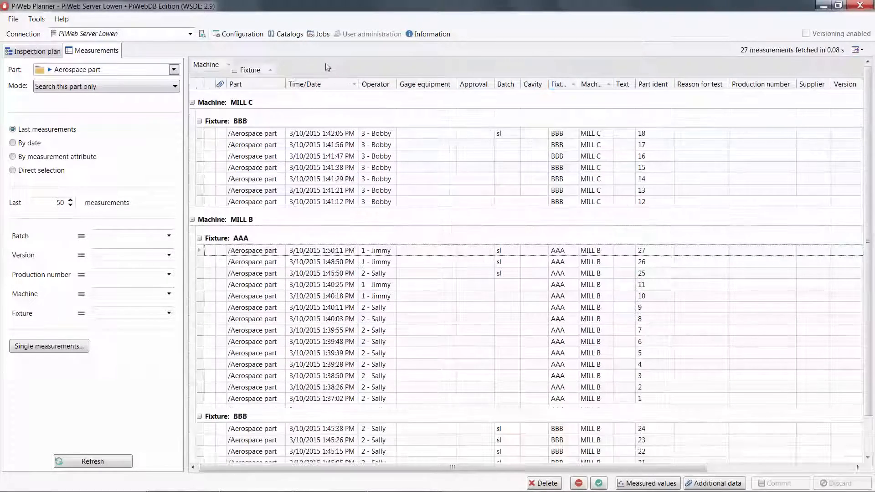
# Collapse all measurement groups, expand machine MILL B, and view the measurements of fixture AAA and fixture BBB
pyautogui.rightClick(241, 105)
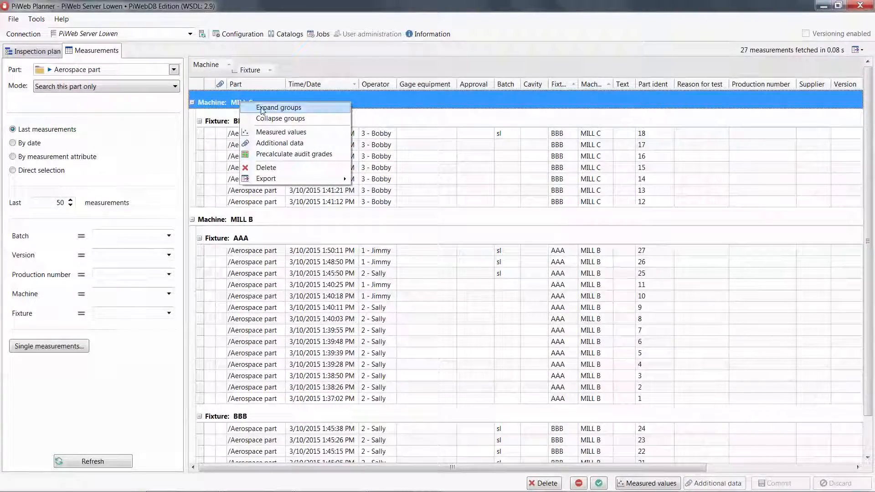
pyautogui.click(271, 119)
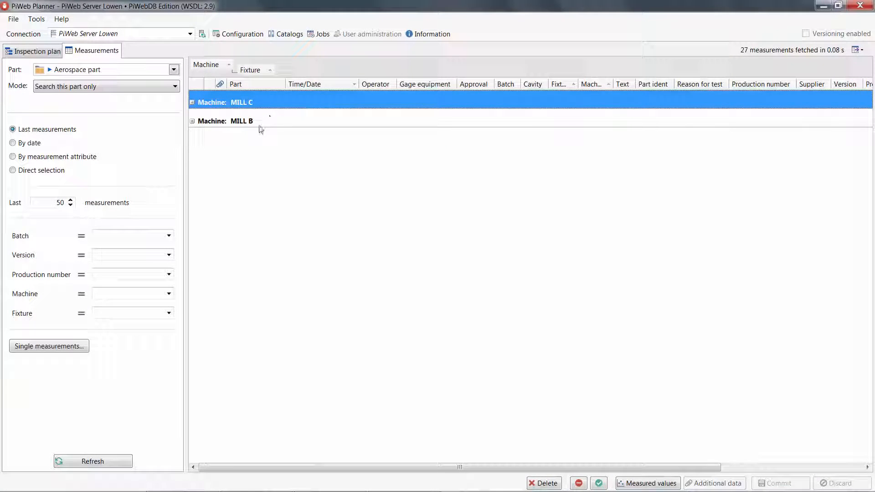
pyautogui.click(191, 121)
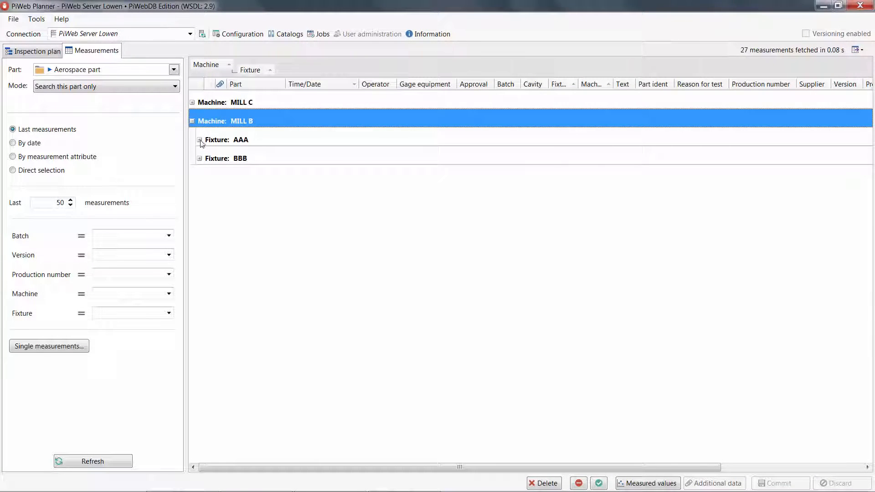
pyautogui.click(200, 140)
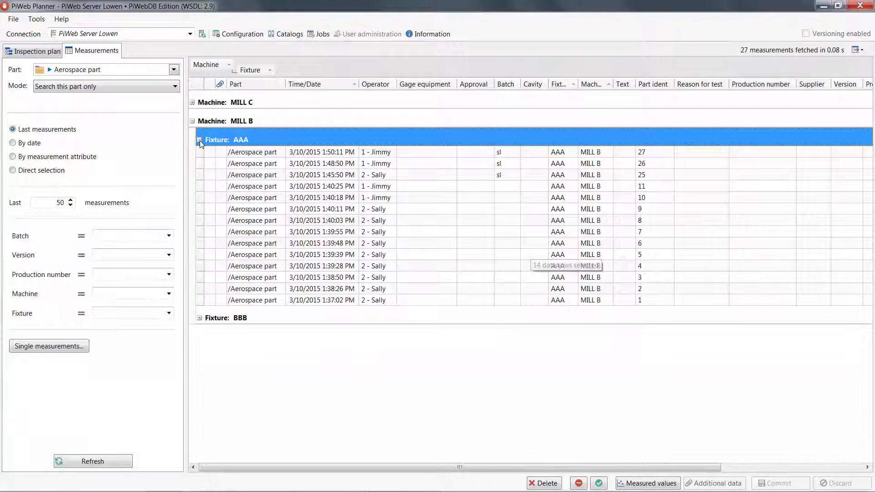
pyautogui.click(200, 140)
pyautogui.click(199, 159)
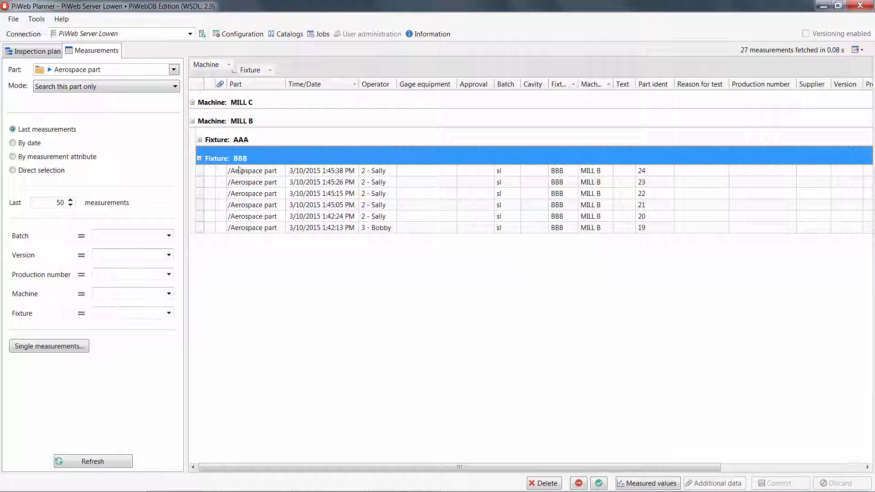
# View the measured values of MILL B's fixture BBB group in an enlarged window, inspecting the 3/10/2015 1:45:26 PM measurement
pyautogui.click(658, 485)
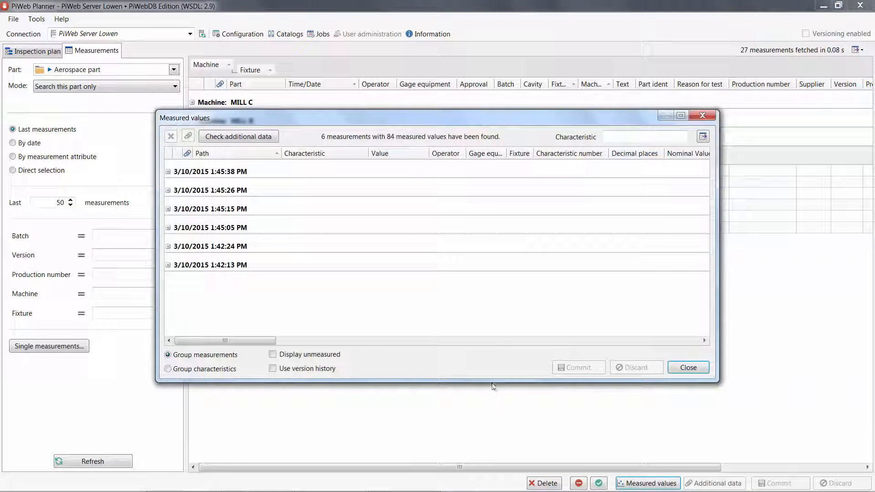
pyautogui.moveTo(493, 382); pyautogui.dragTo(492, 472)
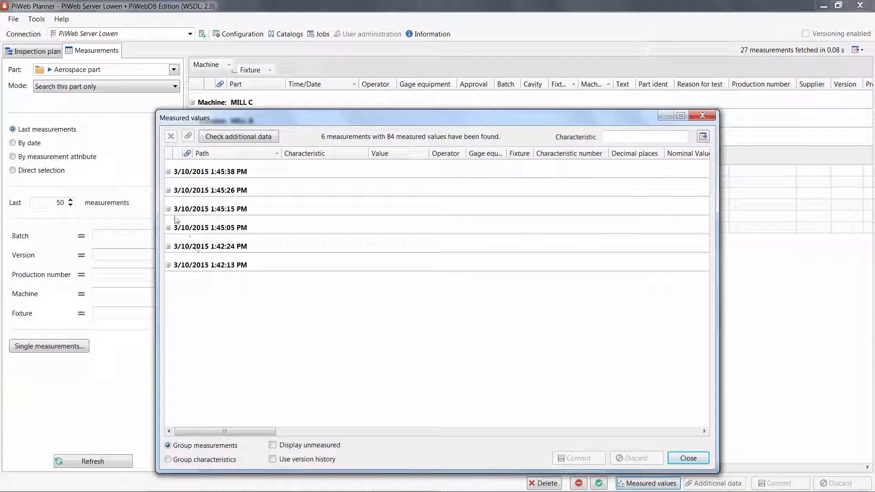
pyautogui.click(168, 191)
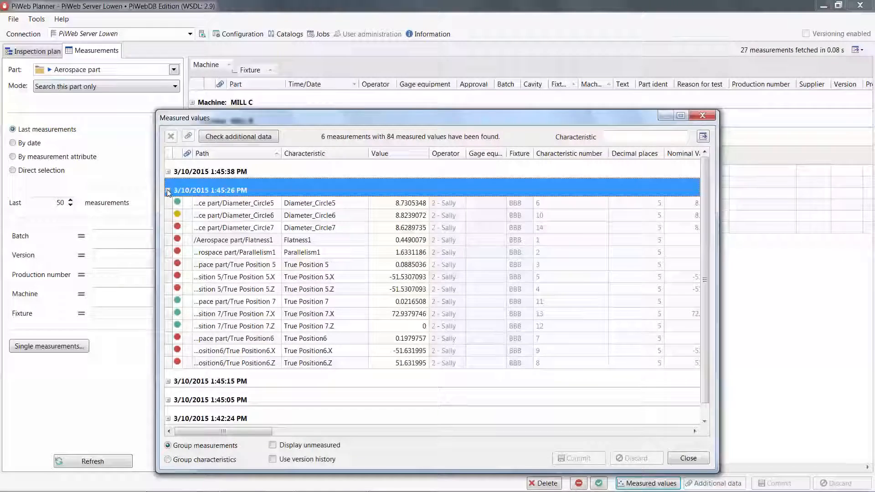
pyautogui.click(167, 191)
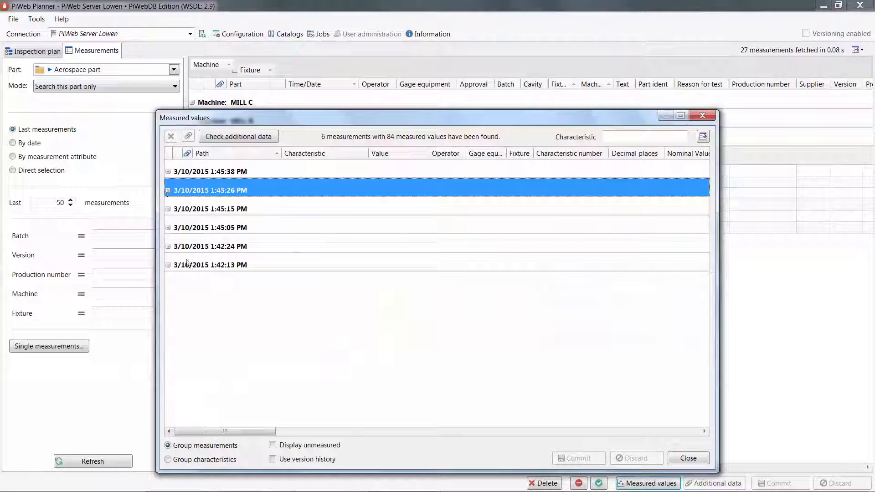
# Group the measured values by characteristic, inspect the Flatness1 values, and close the measured values window
pyautogui.click(192, 459)
pyautogui.click(194, 460)
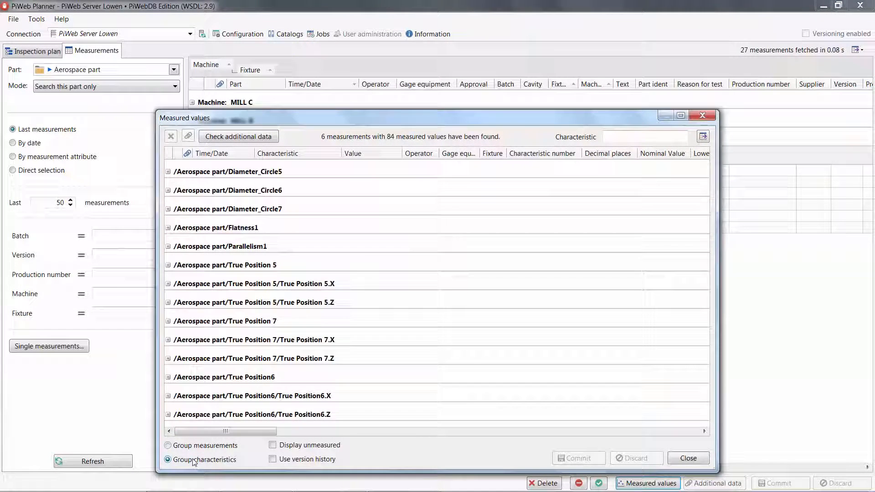
pyautogui.click(168, 228)
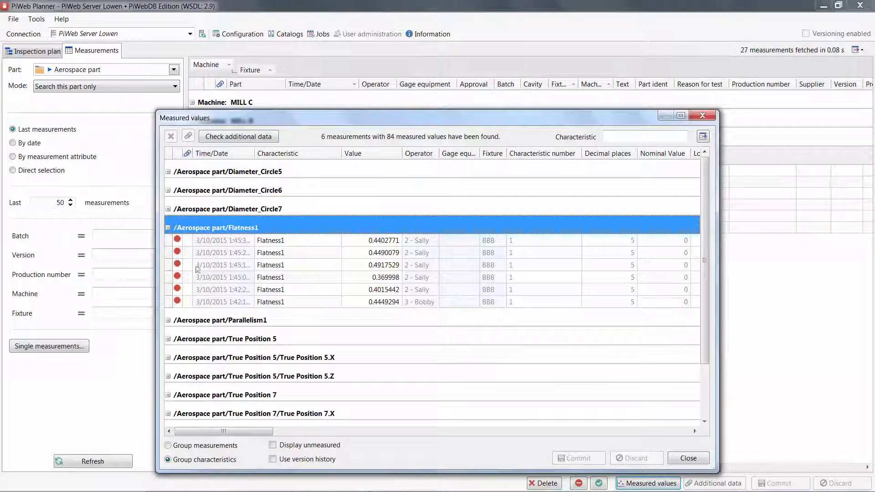
pyautogui.click(674, 459)
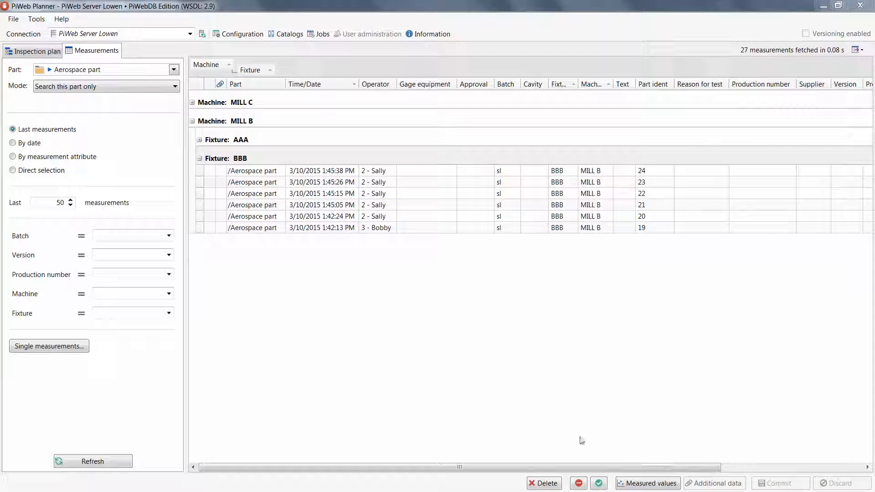
# Look at the export options available for the fixture BBB measurement group without exporting anything
pyautogui.click(272, 155)
pyautogui.rightClick(272, 155)
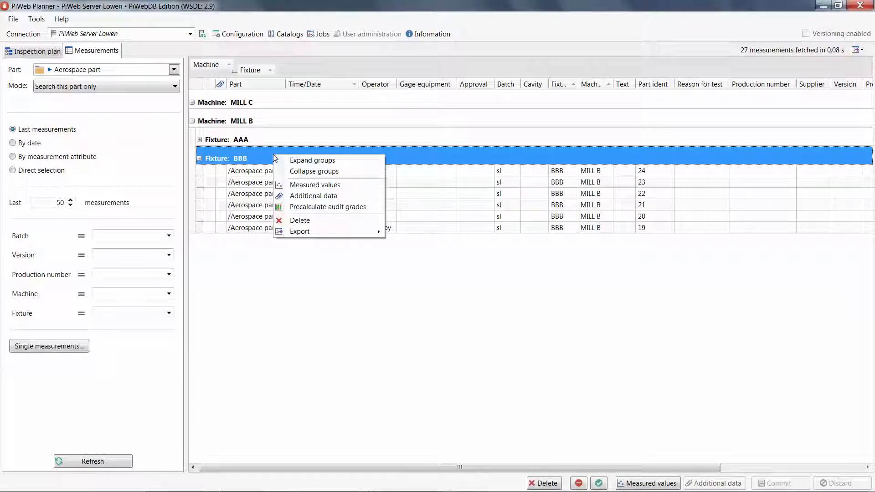
pyautogui.moveTo(342, 233)
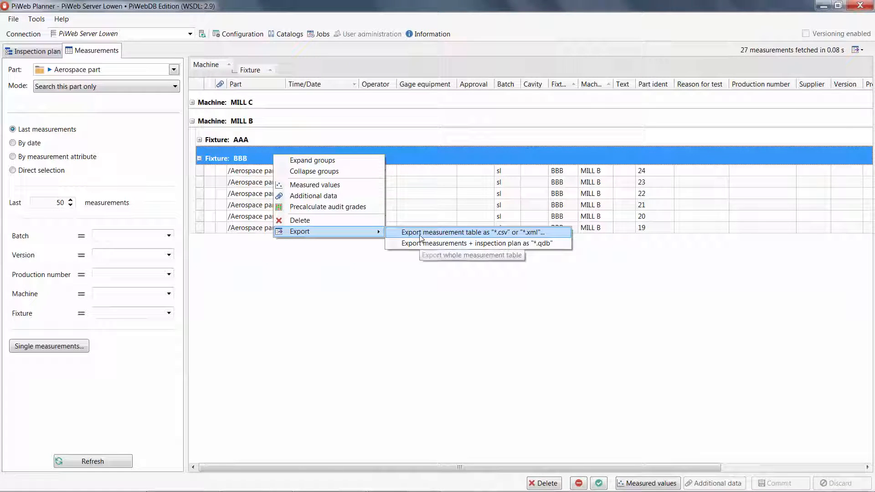
pyautogui.click(367, 252)
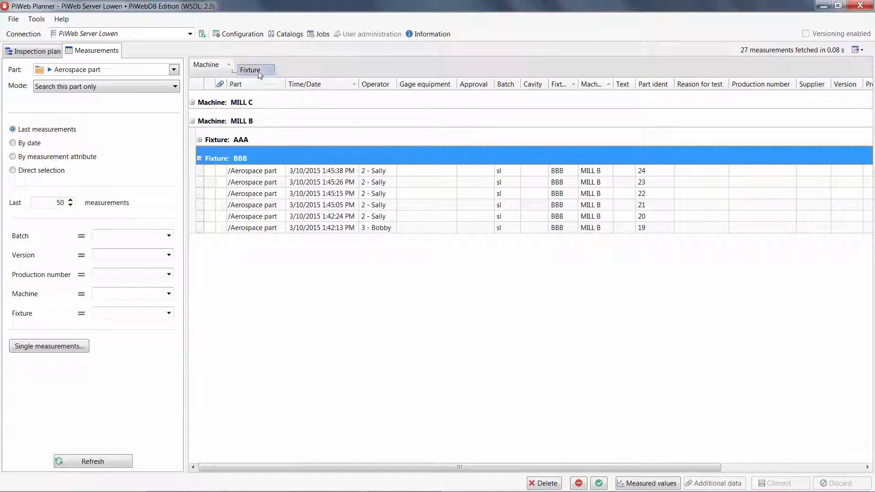
# Remove the Fixture and Machine groupings from the measurement table
pyautogui.moveTo(259, 74); pyautogui.dragTo(558, 86)
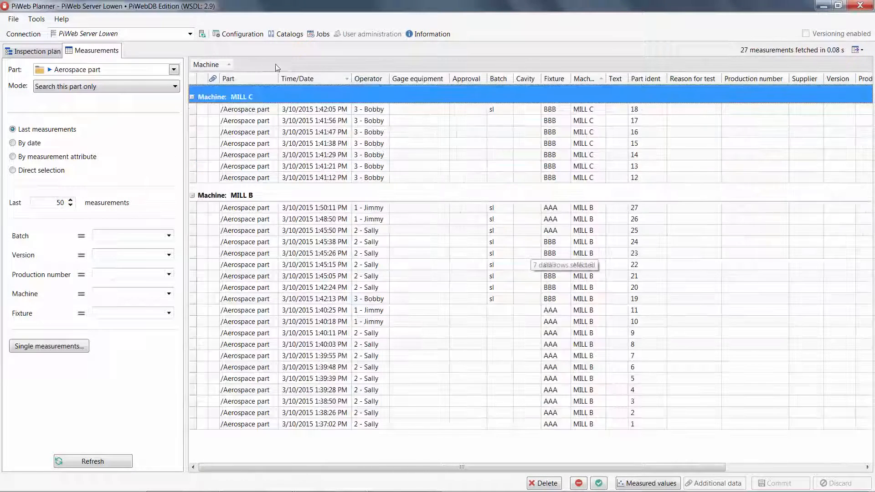
pyautogui.moveTo(218, 65); pyautogui.dragTo(592, 81)
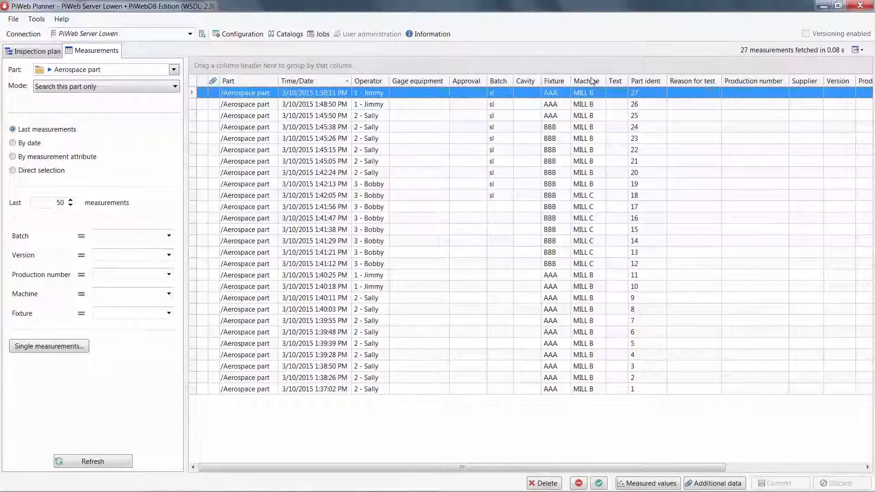
# Rename the measurement attribute Operator to CMM Operator in the server configuration, commit the change, and close the configuration
pyautogui.click(254, 35)
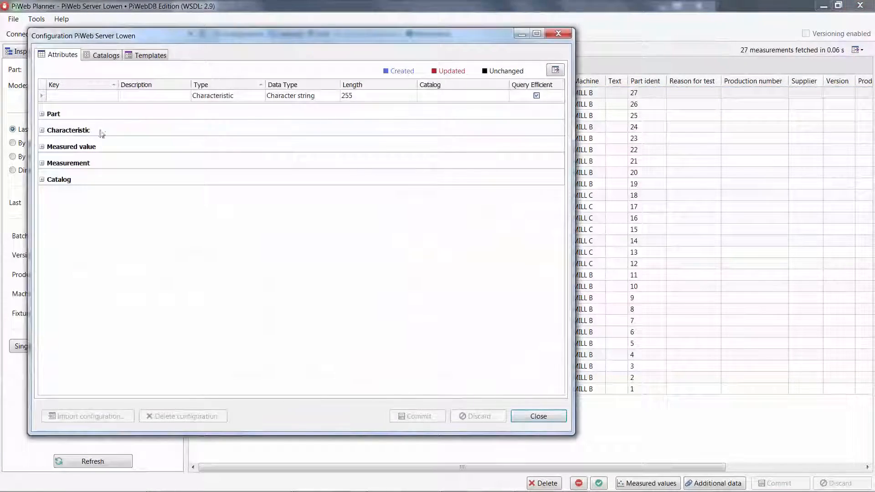
pyautogui.click(42, 163)
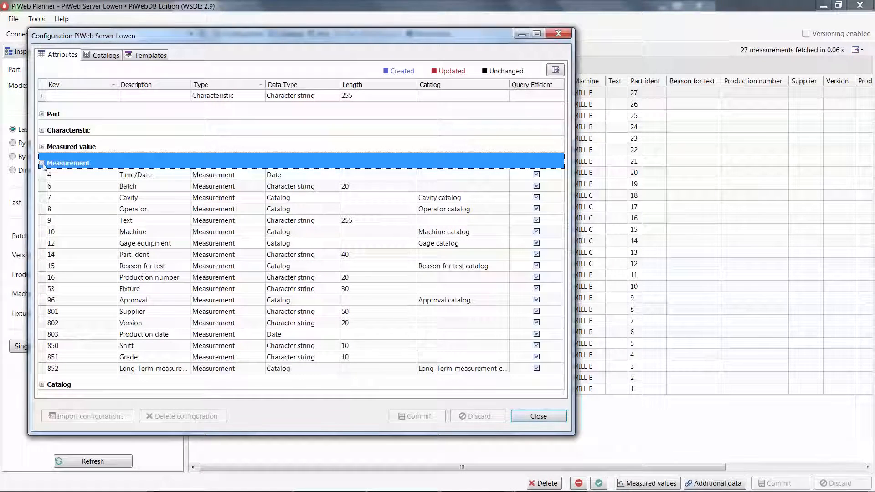
pyautogui.press('Delete')
pyautogui.press('Escape')
pyautogui.click(122, 209)
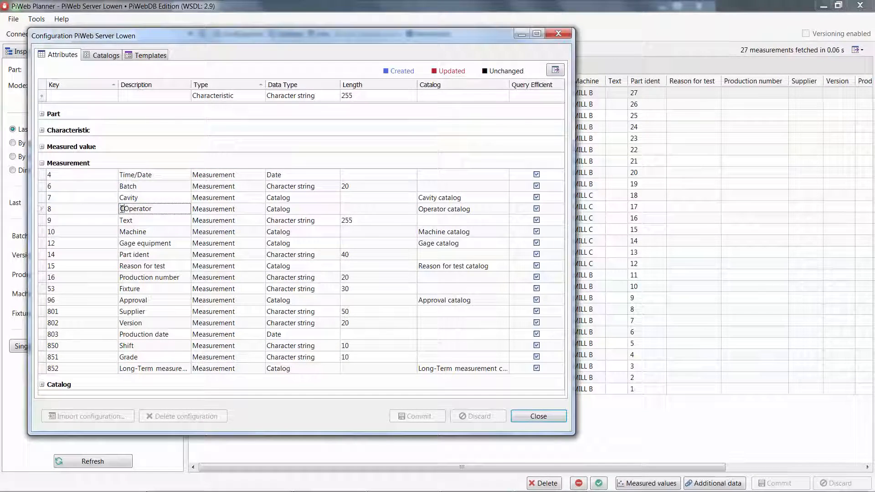
pyautogui.write('CMM')
pyautogui.press('Return')
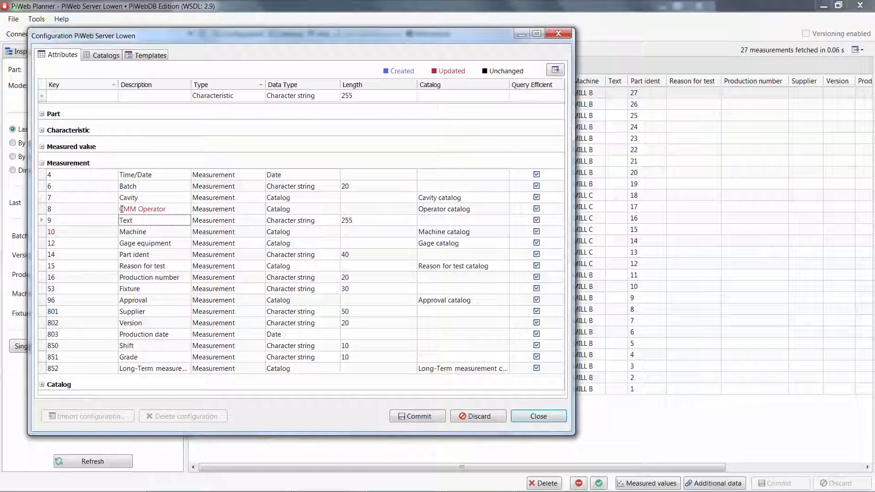
pyautogui.click(415, 417)
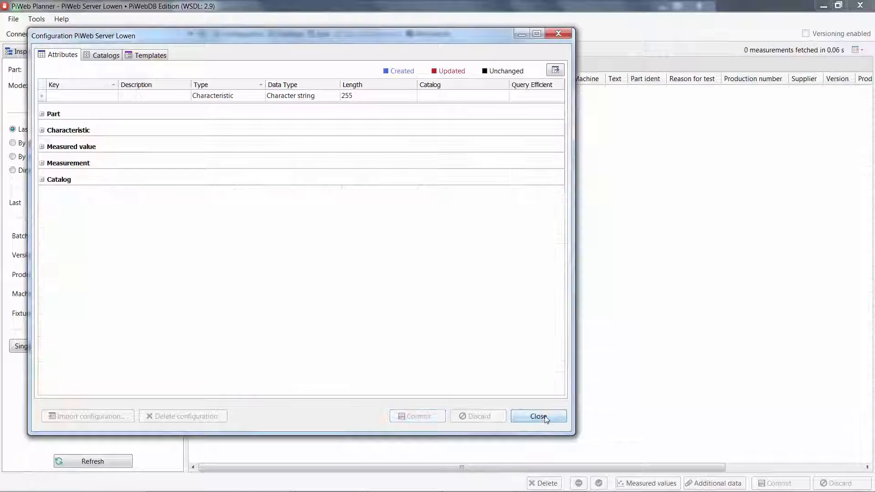
pyautogui.click(538, 416)
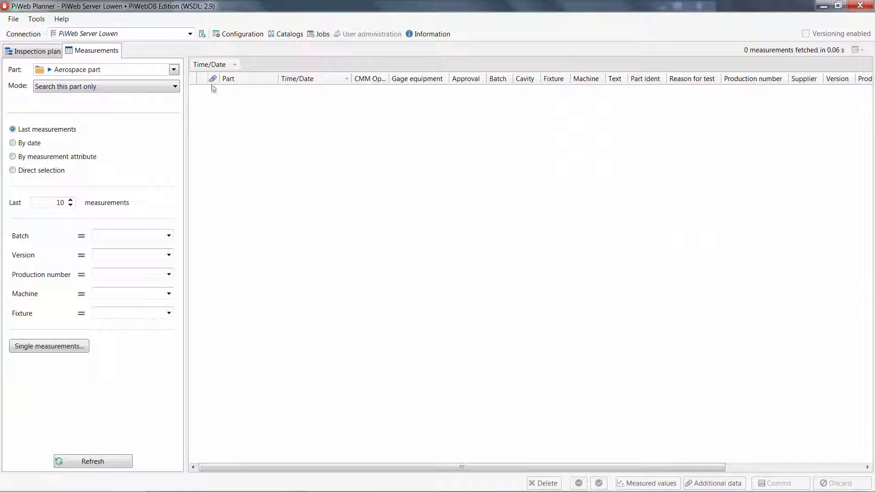
# Remove the Time/Date grouping, refresh the measurements, and widen the CMM Operator column to show its full name
pyautogui.moveTo(217, 67); pyautogui.dragTo(301, 80)
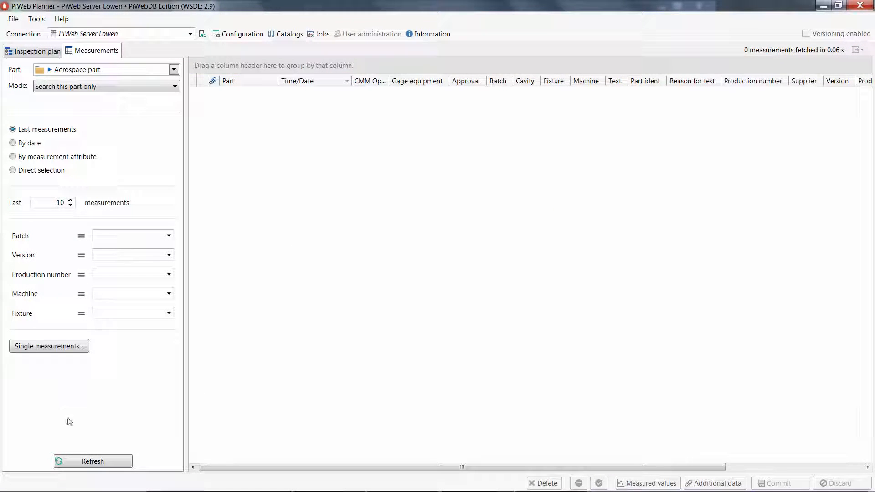
pyautogui.click(90, 461)
pyautogui.moveTo(388, 81); pyautogui.dragTo(428, 85)
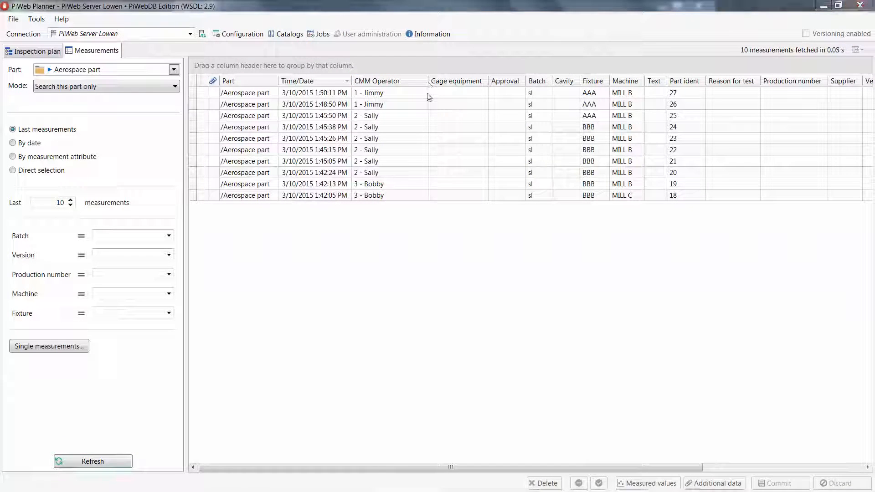
# Start a new attribute in the server configuration with key 2264 and description Workpiece Temperature
pyautogui.click(239, 36)
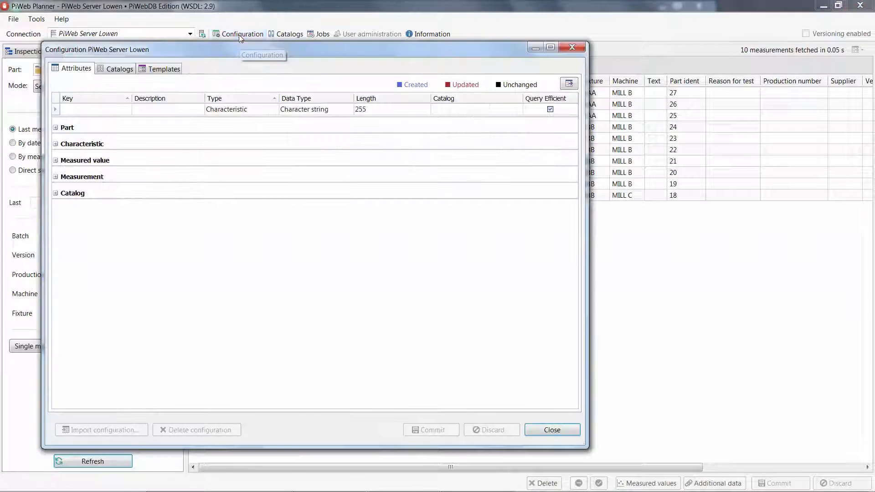
pyautogui.click(100, 111)
pyautogui.write('2264')
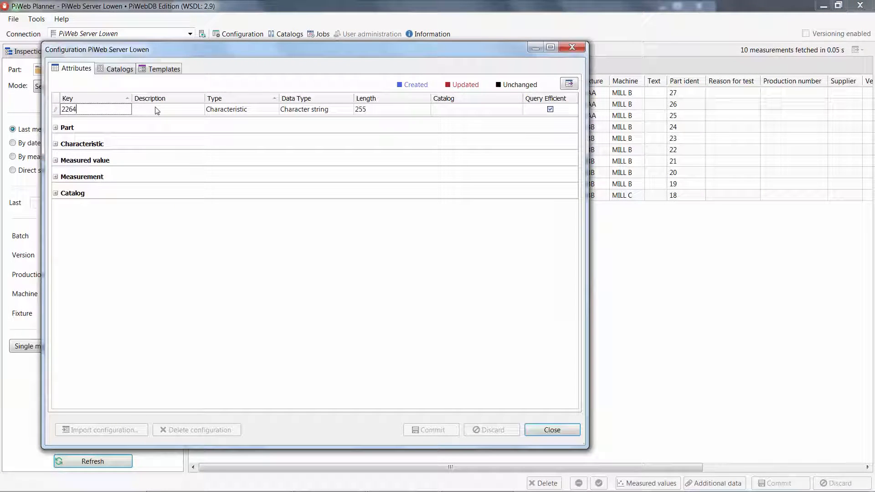
pyautogui.click(155, 109)
pyautogui.write('Workp')
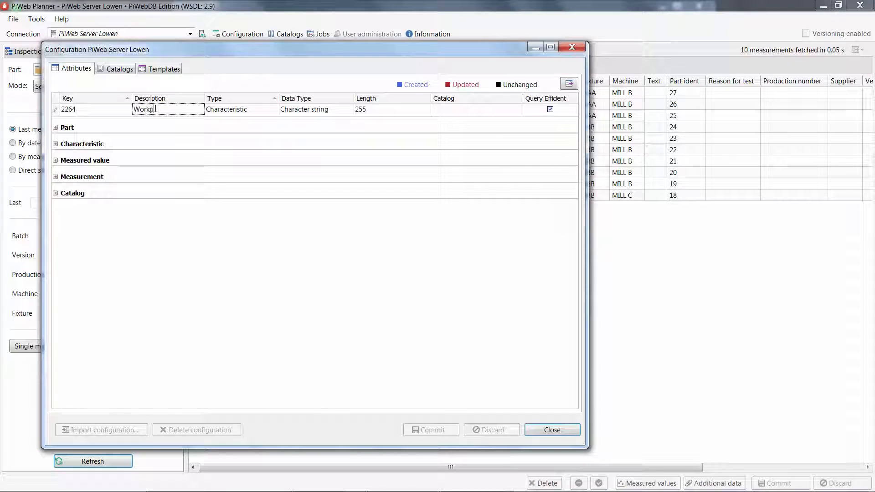
pyautogui.write('iece Temperat')
pyautogui.press('Tab')
# Set the new attribute's type to Measurement and its length to 20, commit it, and close the configuration
pyautogui.click(273, 109)
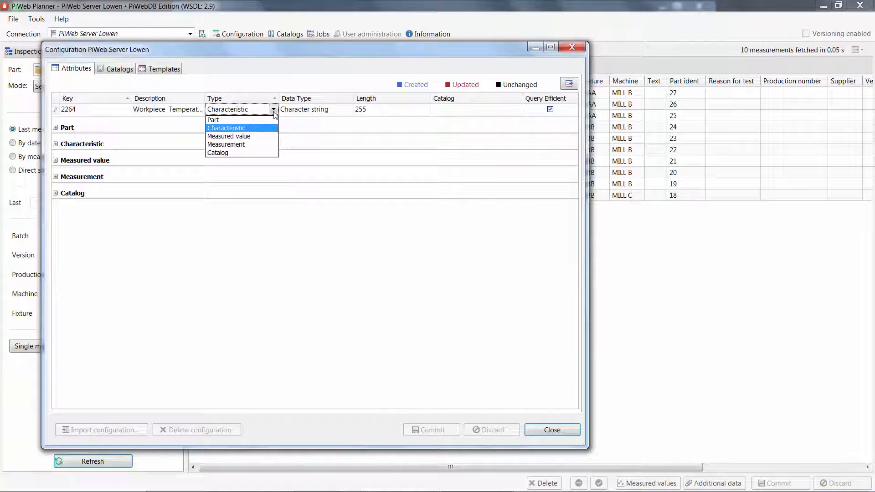
pyautogui.click(236, 144)
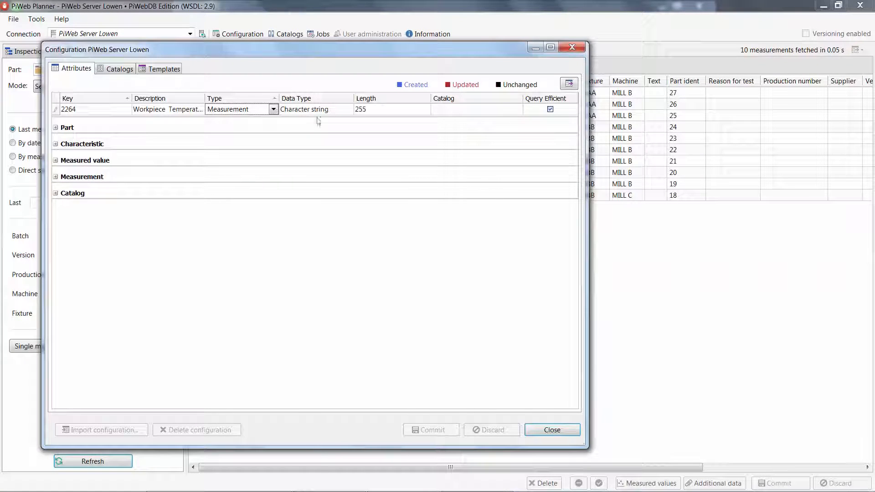
pyautogui.click(376, 110)
pyautogui.write('20')
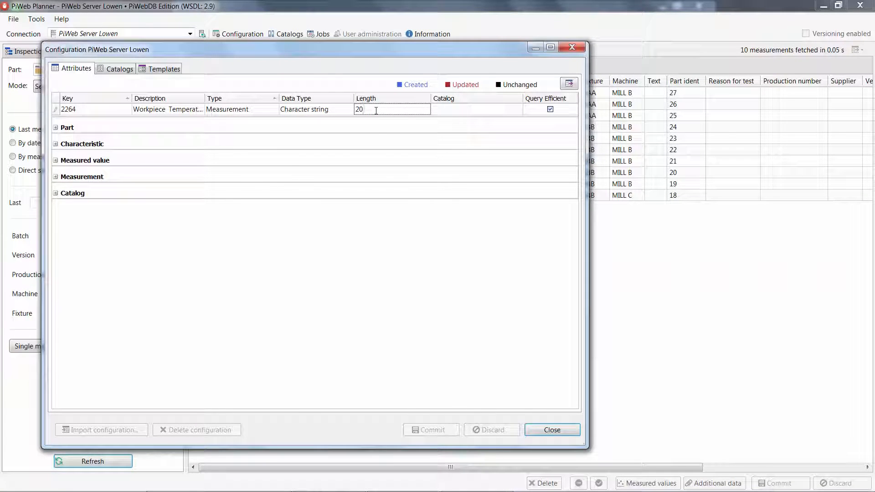
pyautogui.press('Return')
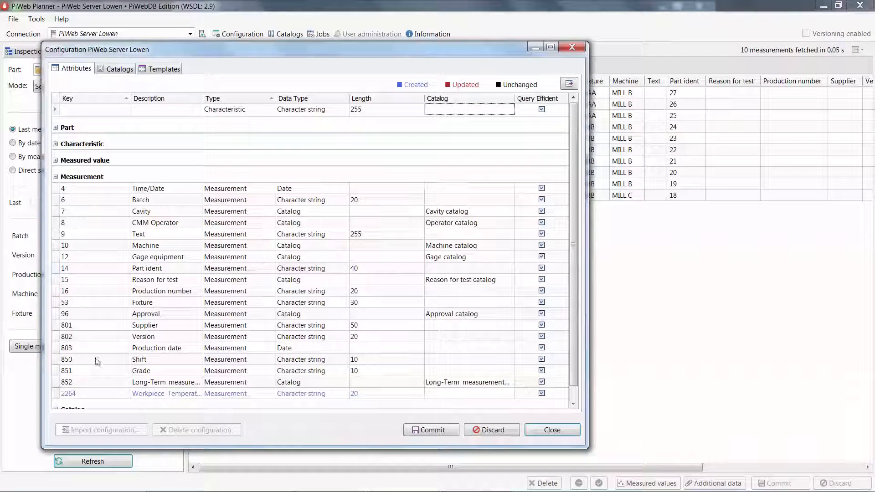
pyautogui.scroll(-1, 97, 362)
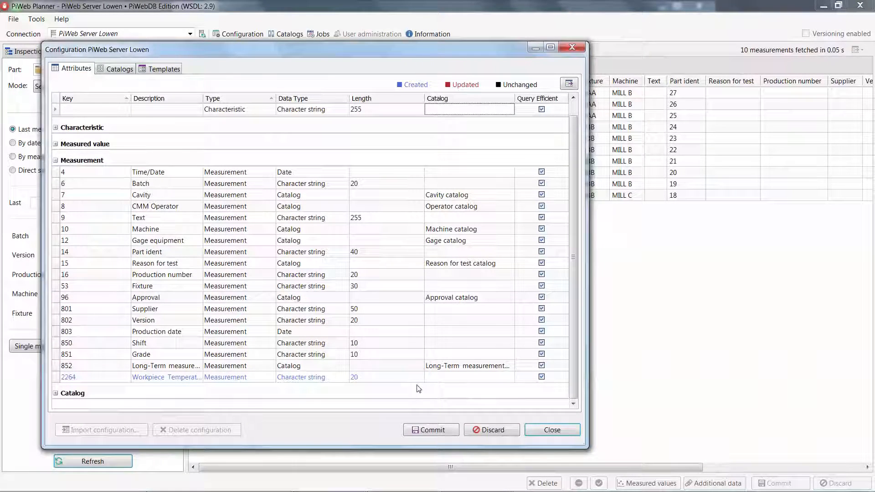
pyautogui.click(433, 431)
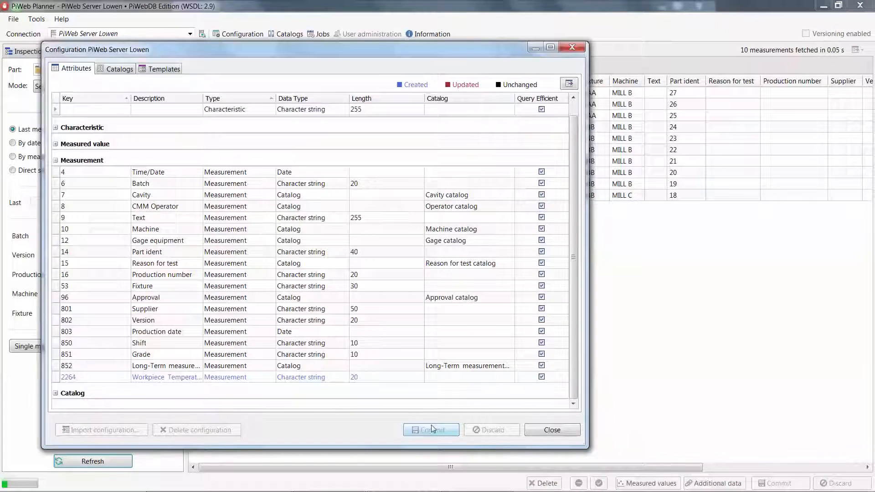
pyautogui.click(552, 430)
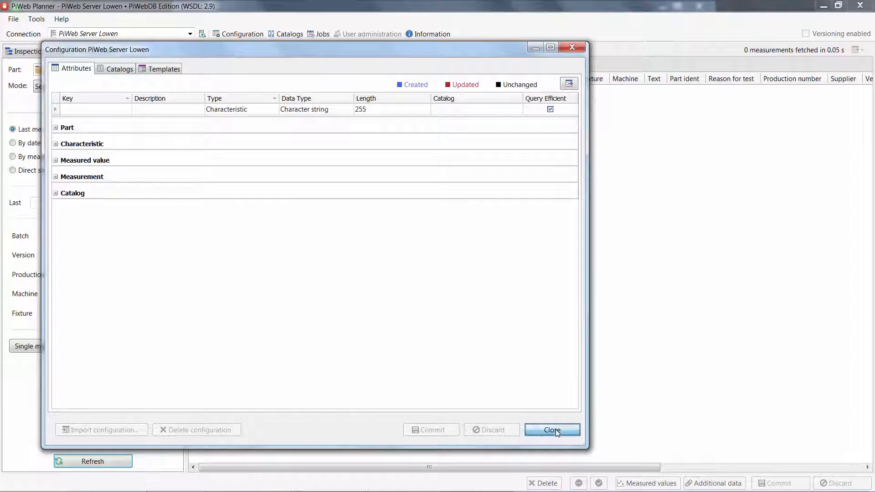
# Expand the Older measurement group and sort the measurements by the Workpiece Temperature column
pyautogui.click(191, 97)
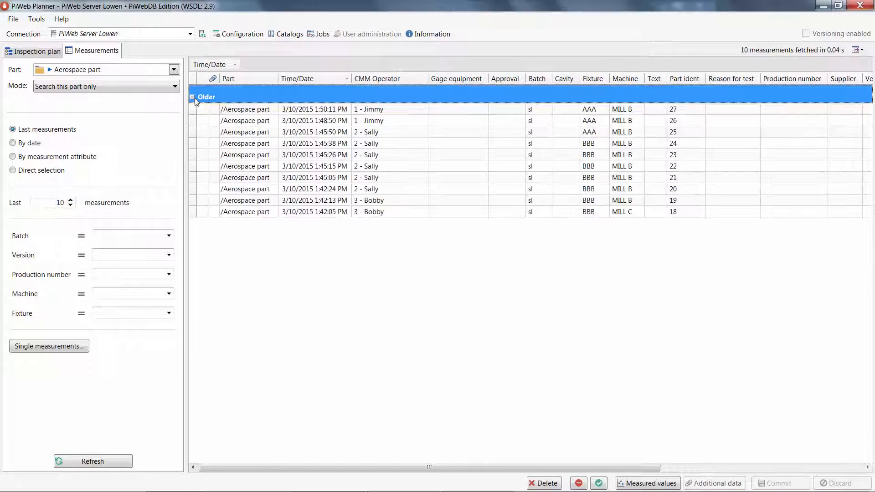
pyautogui.moveTo(302, 466); pyautogui.dragTo(504, 466)
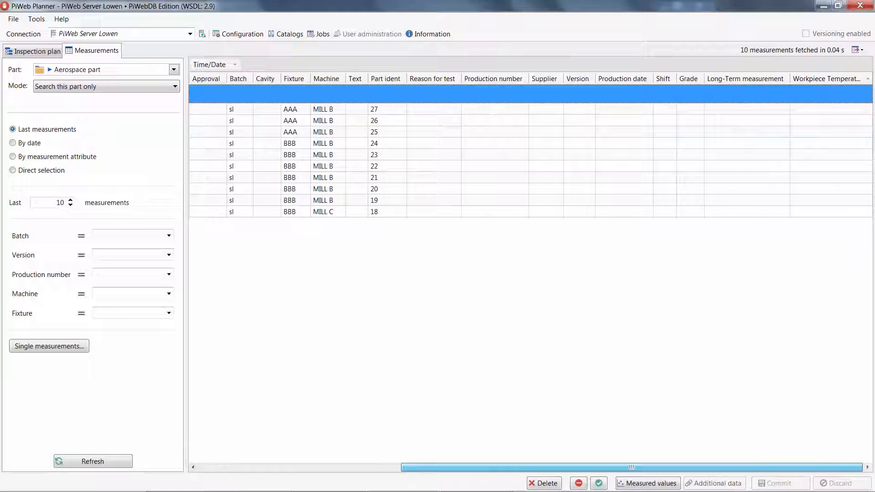
pyautogui.click(805, 80)
# Review the server information page with its connection, database and statistics details, and close it
pyautogui.click(423, 37)
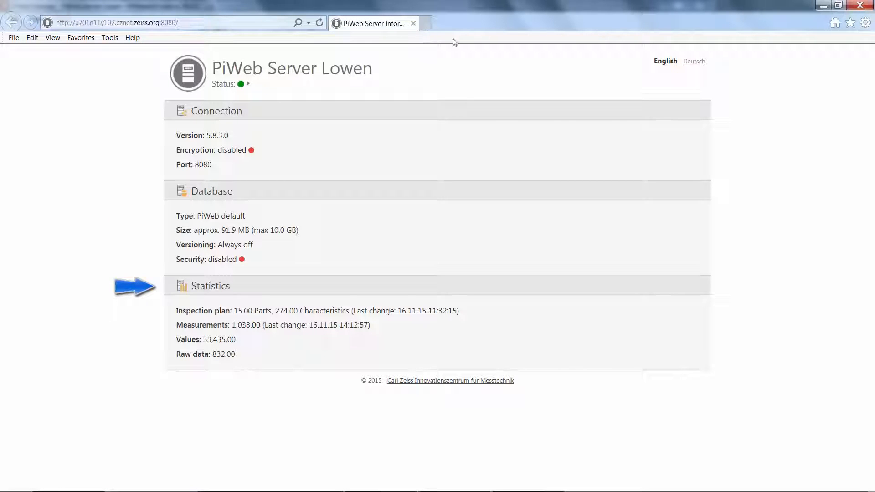
pyautogui.click(861, 6)
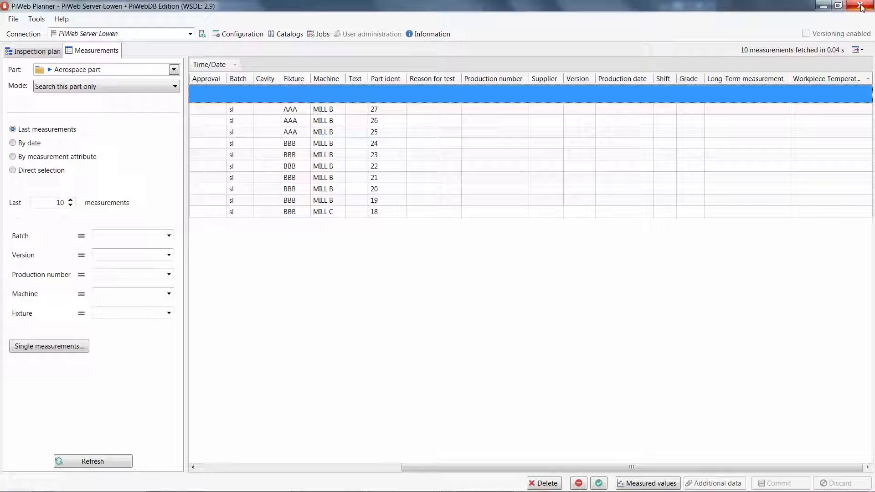